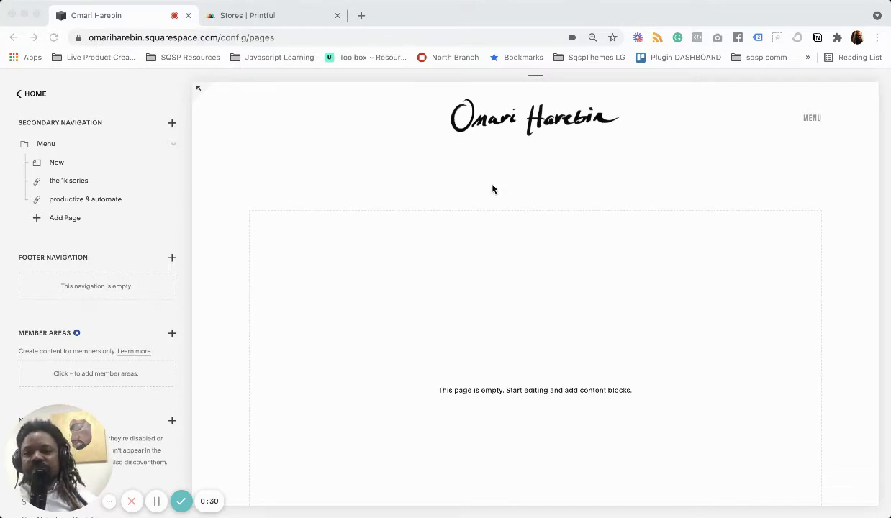
Switch from the Squarespace editor to the 'Stores | Printful' dashboard tab
click(246, 16)
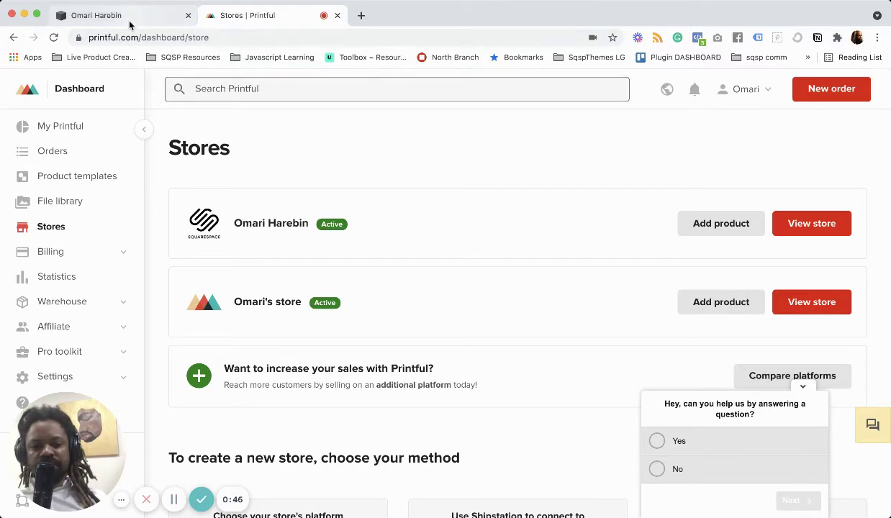
Dismiss the feedback survey question and scroll down the Stores page
click(804, 389)
scroll(561, 360, down, 5)
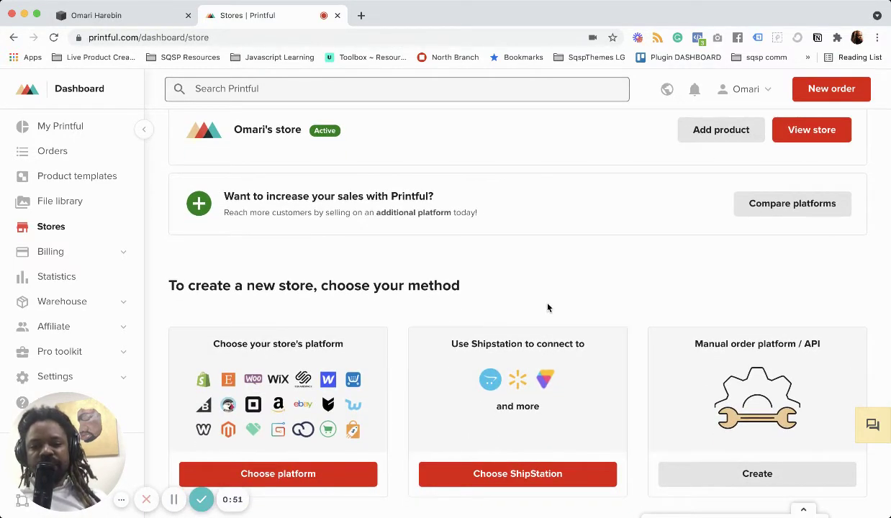
scroll(548, 309, down, 1)
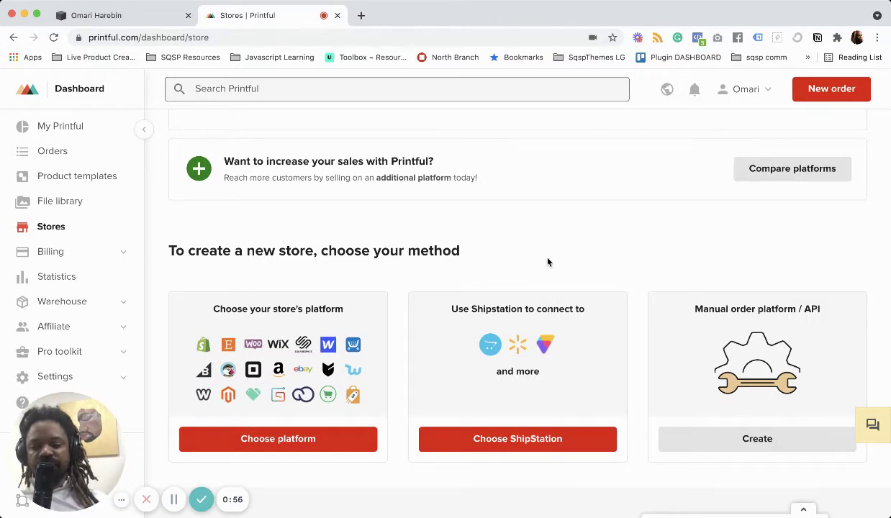
scroll(547, 262, down, 1)
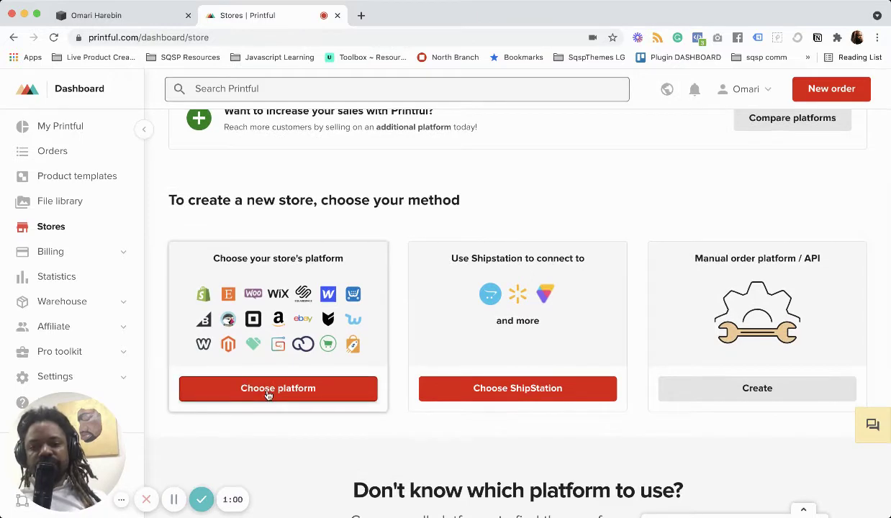
Browse the ecommerce platforms available to connect under Choose platform
click(274, 390)
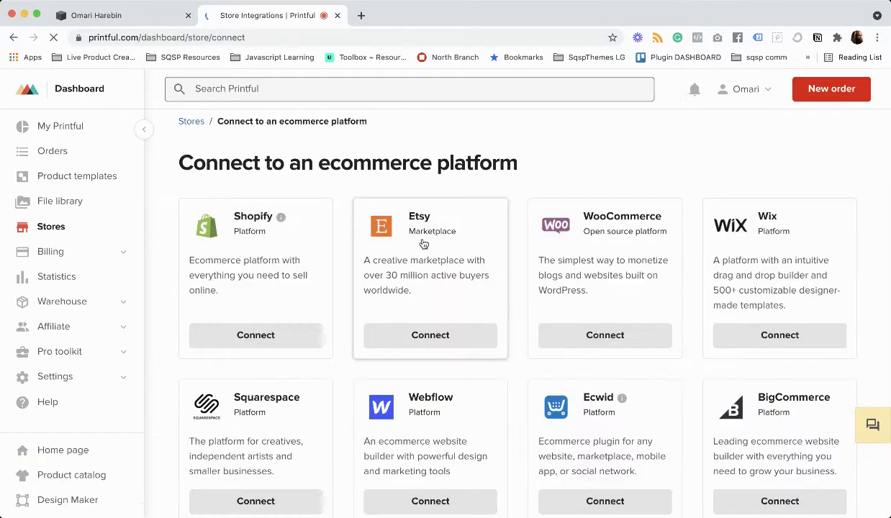
scroll(533, 279, down, 2)
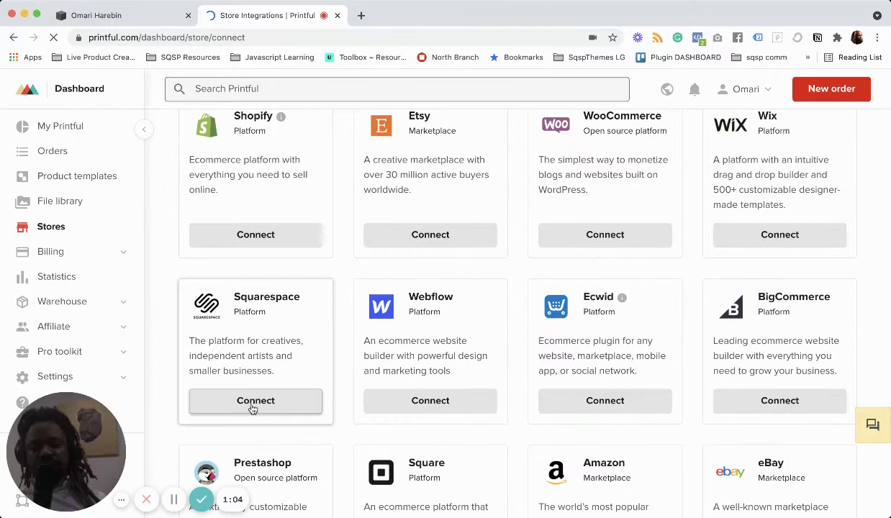
scroll(253, 374, up, 2)
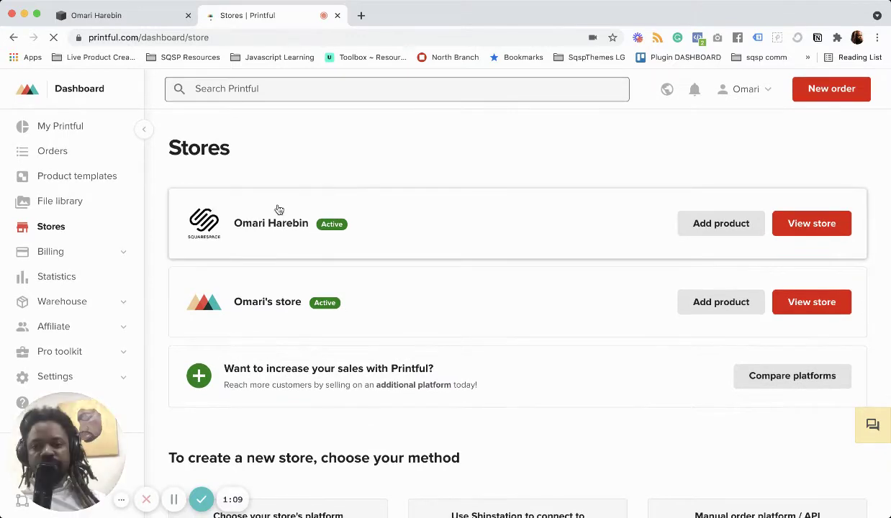
Open the Squarespace store's product list and confirm its three synced Lion of Judah items
click(272, 218)
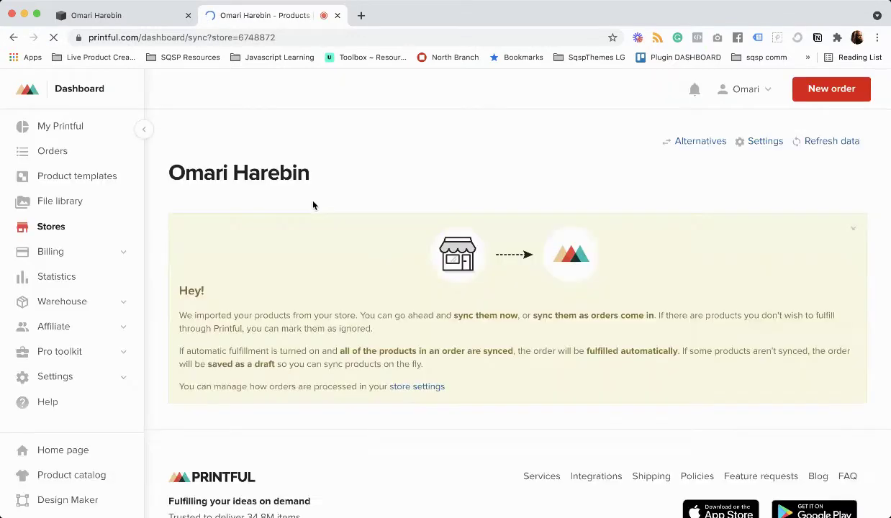
scroll(375, 300, down, 2)
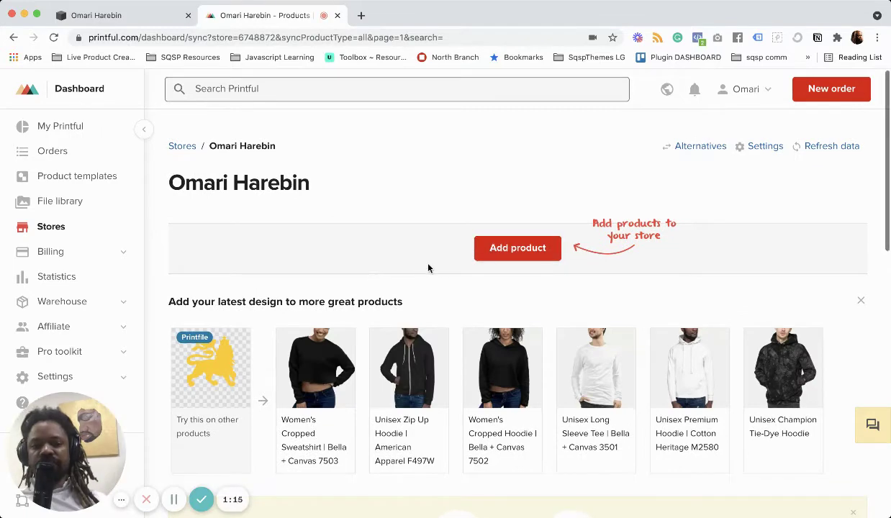
scroll(431, 274, down, 3)
scroll(430, 274, down, 5)
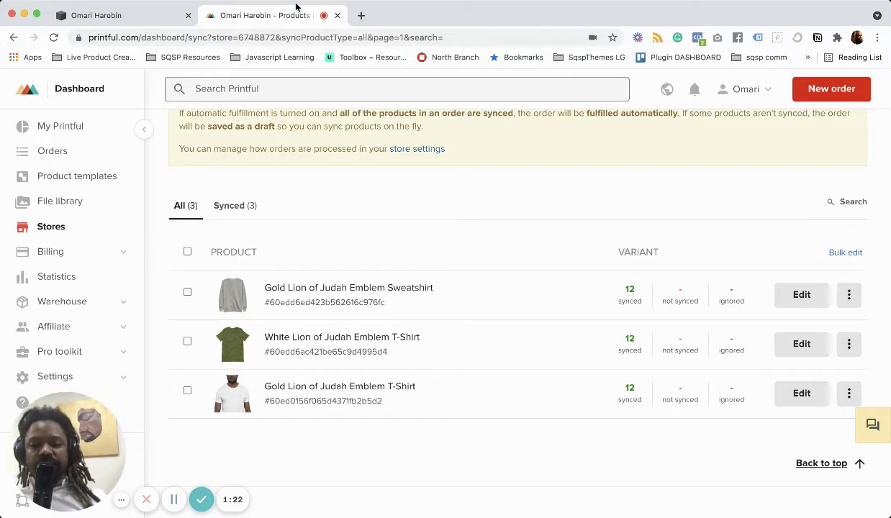
scroll(317, 313, up, 1)
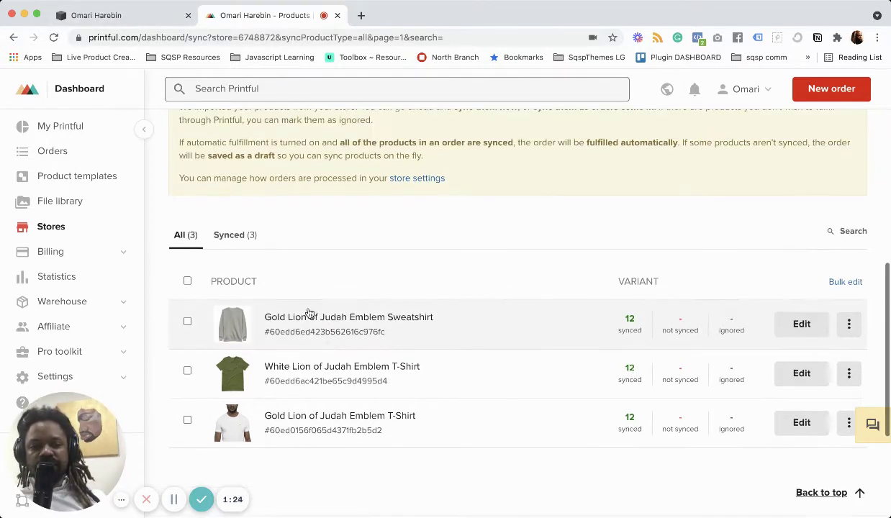
Check the three priced Lion of Judah products on the Squarespace Store page, then return to Printful
click(94, 17)
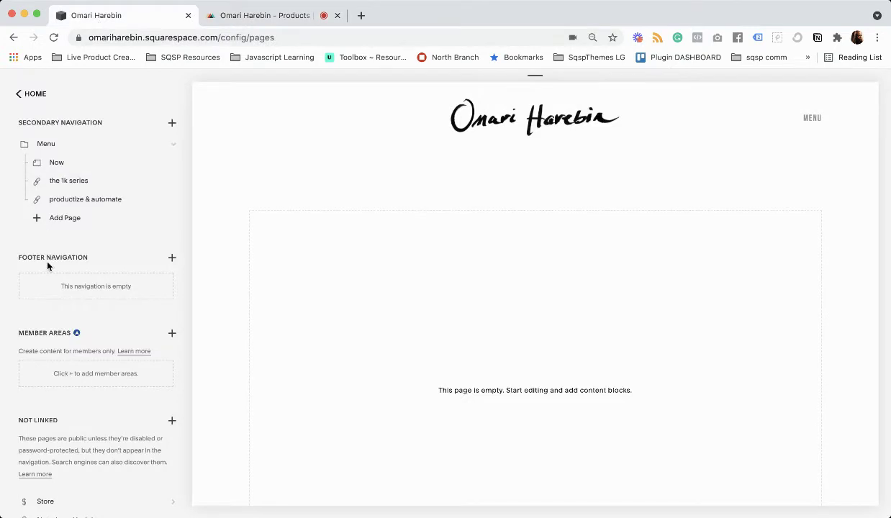
scroll(47, 267, down, 1)
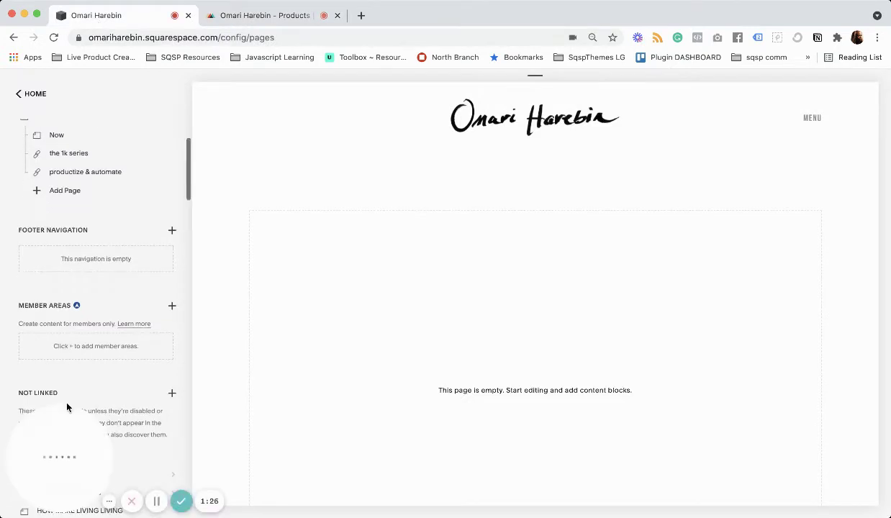
click(132, 482)
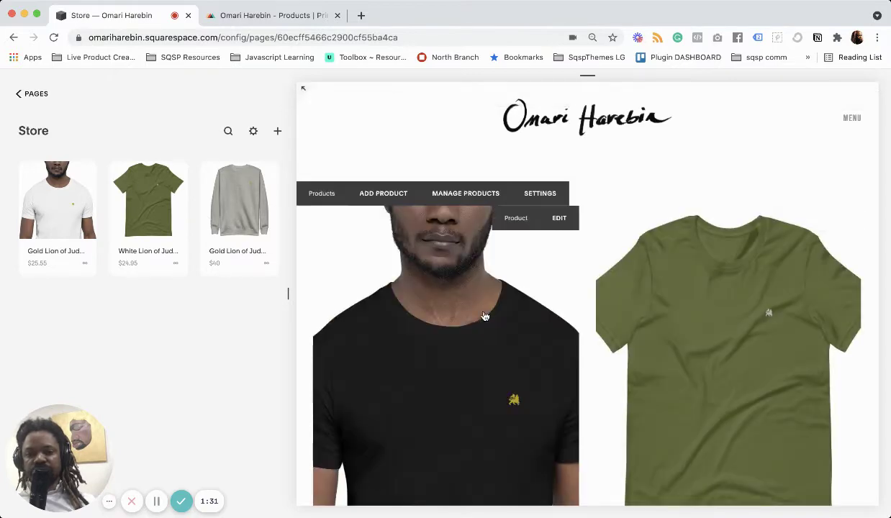
scroll(484, 316, down, 10)
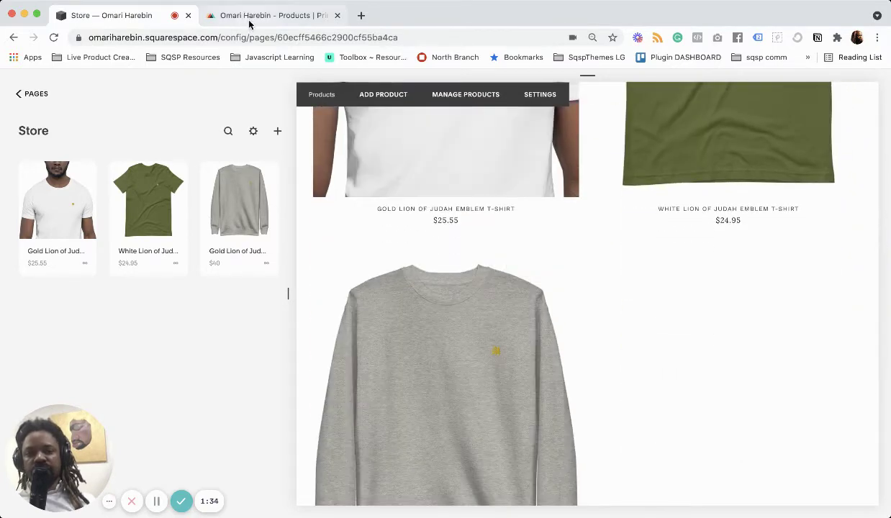
click(250, 17)
Start a new product from the saved fleece sweatpants template
scroll(461, 278, up, 10)
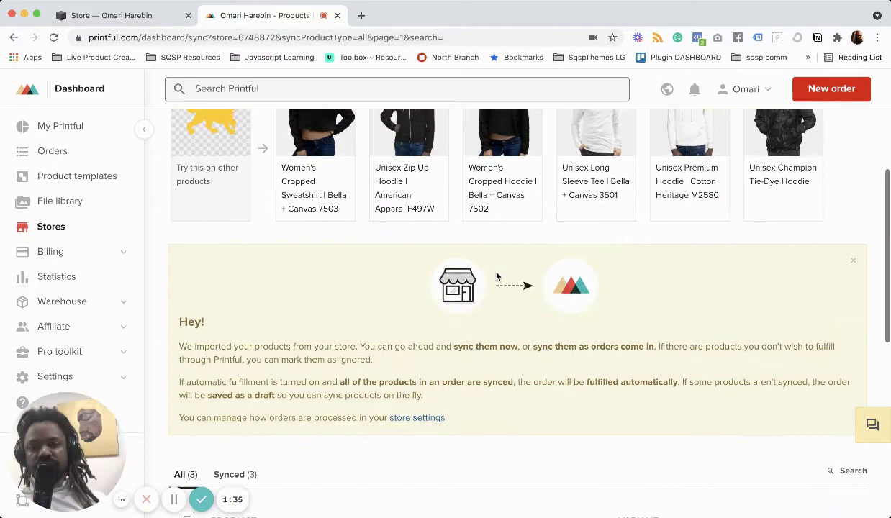
click(512, 256)
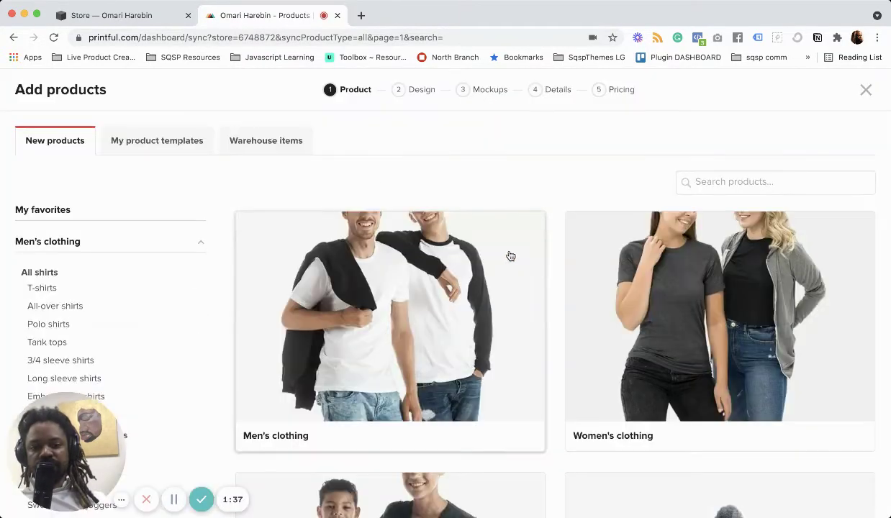
click(161, 143)
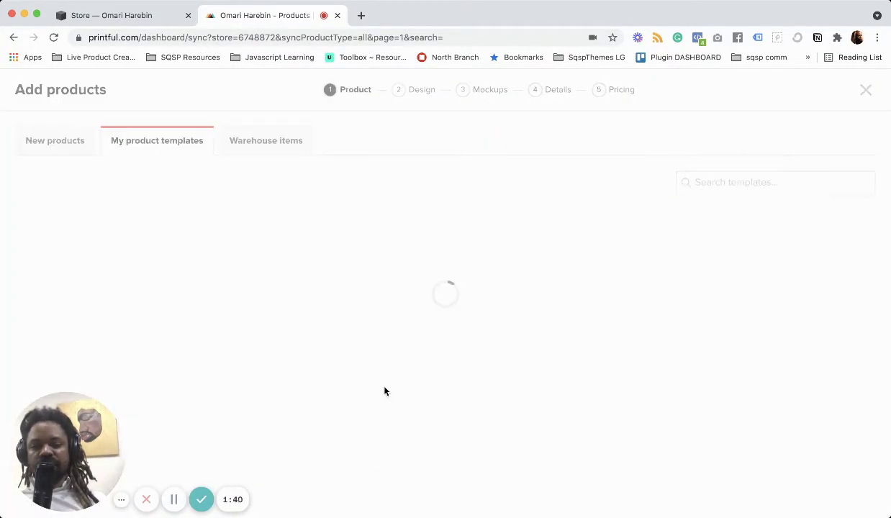
scroll(453, 330, down, 5)
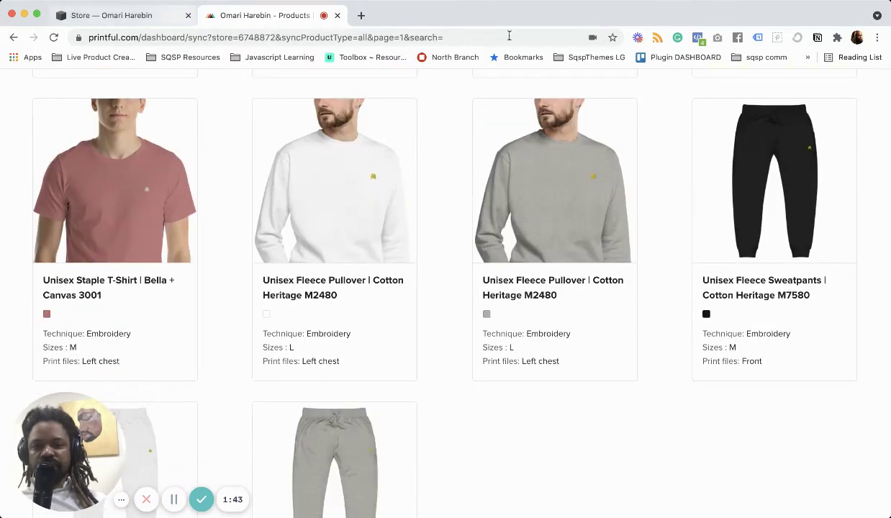
click(773, 148)
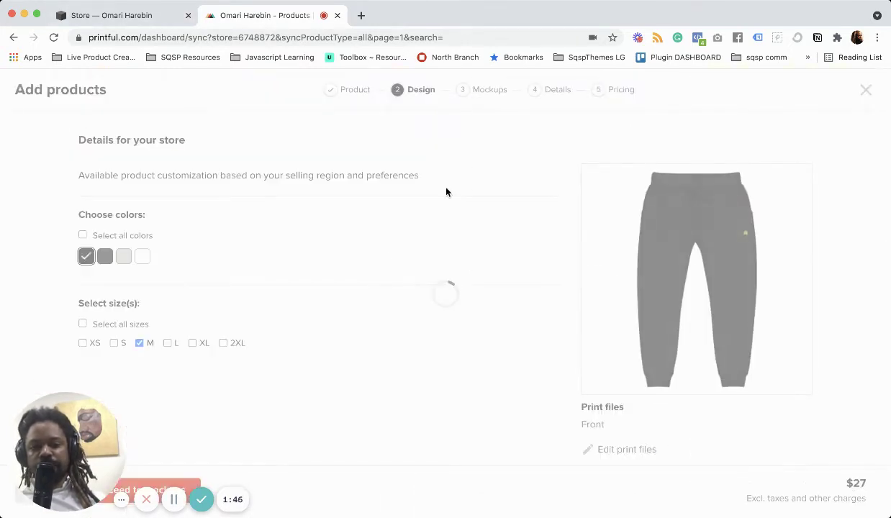
Add grey and white colours and sizes S and XL, then proceed to mockups
click(123, 257)
click(143, 257)
click(113, 343)
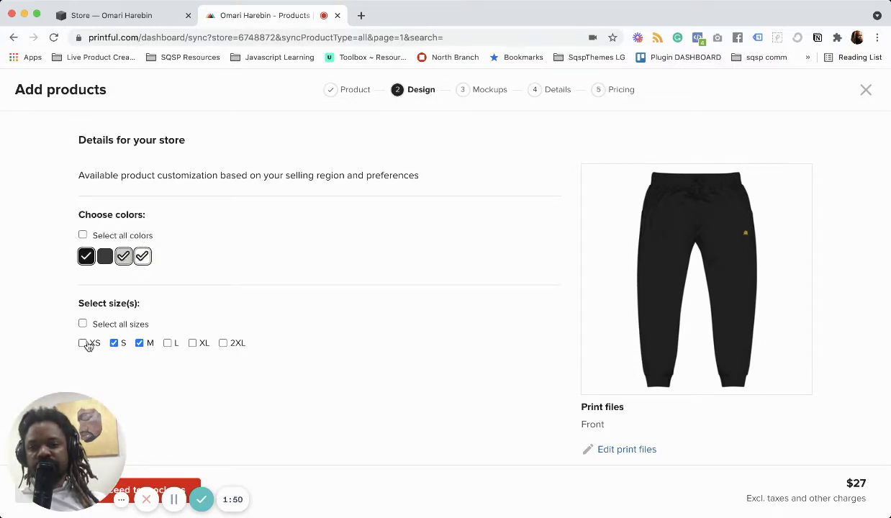
click(193, 344)
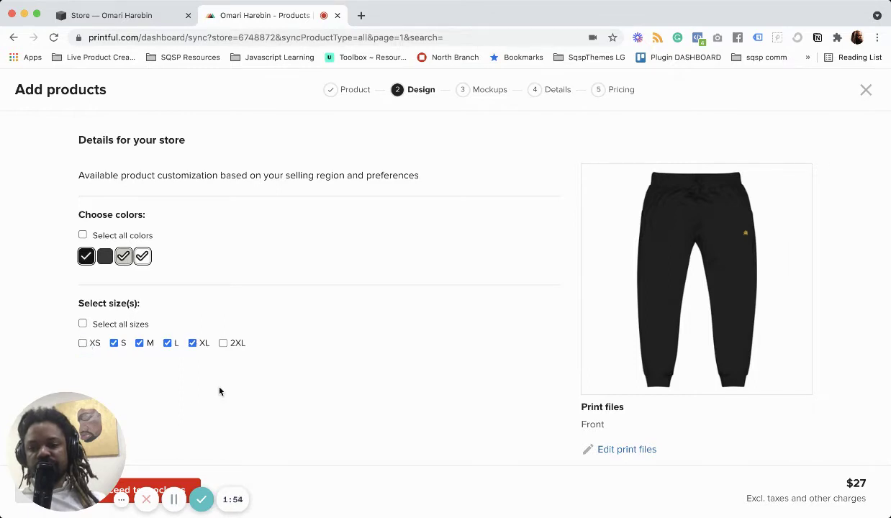
click(141, 486)
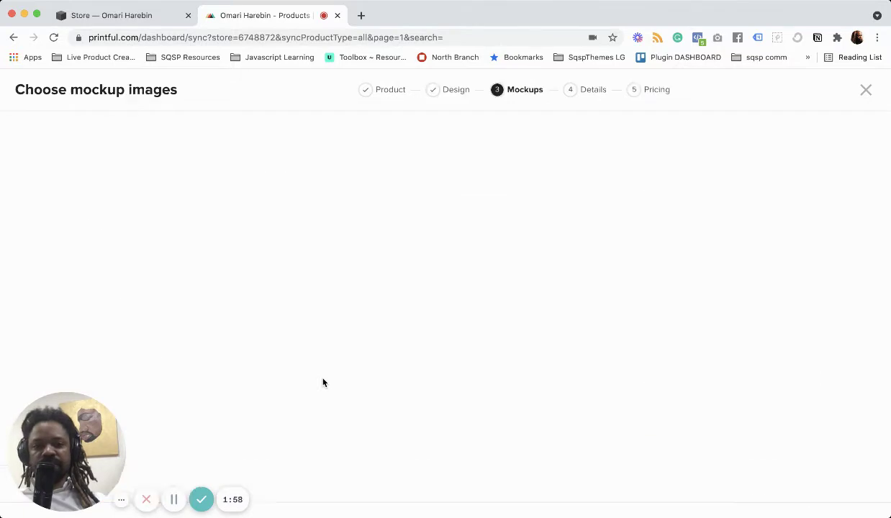
Compare Men's and Men's 2 mockups, keep Flat mockups, and proceed to details
scroll(328, 323, down, 3)
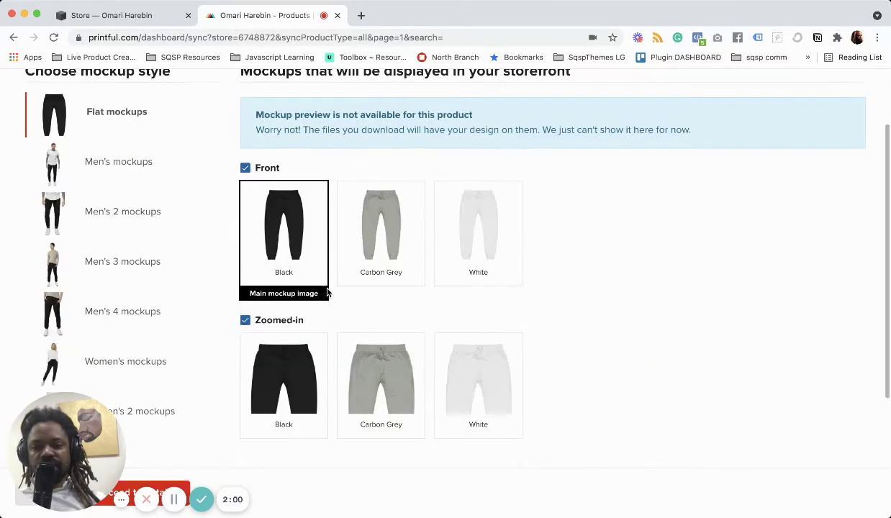
scroll(329, 295, down, 2)
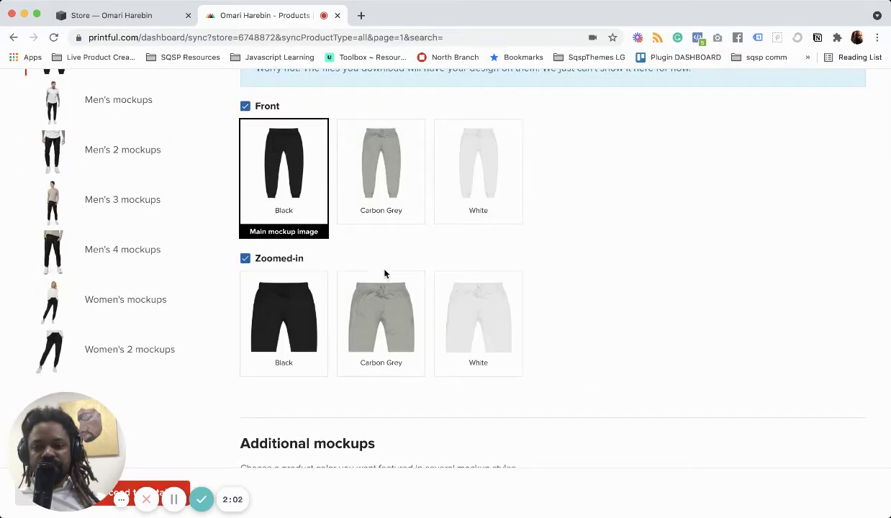
scroll(173, 150, up, 2)
click(120, 176)
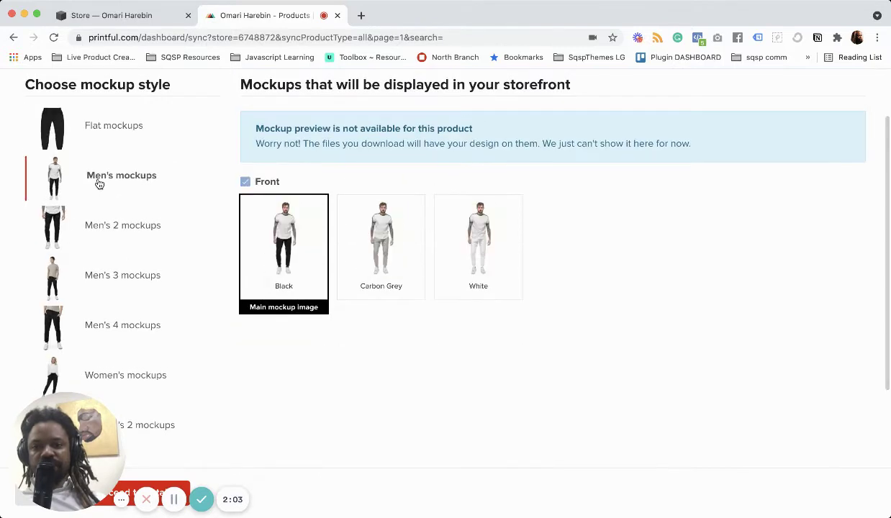
click(108, 227)
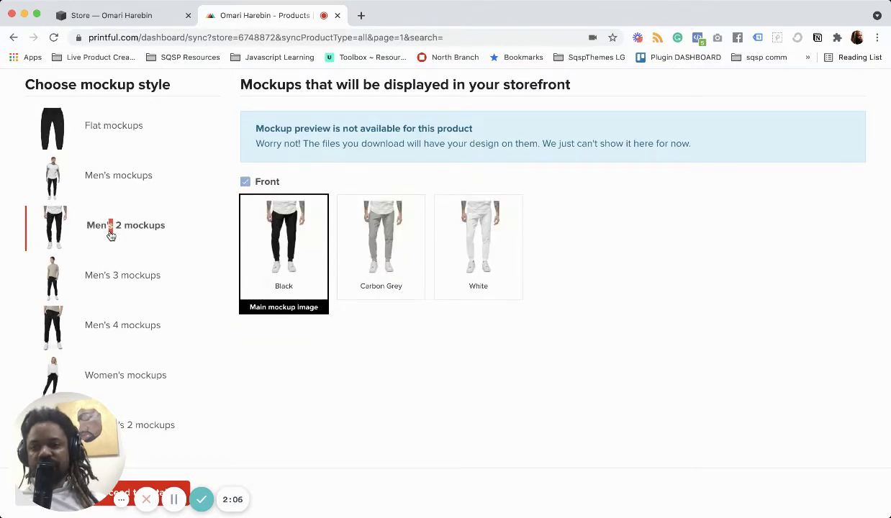
click(131, 136)
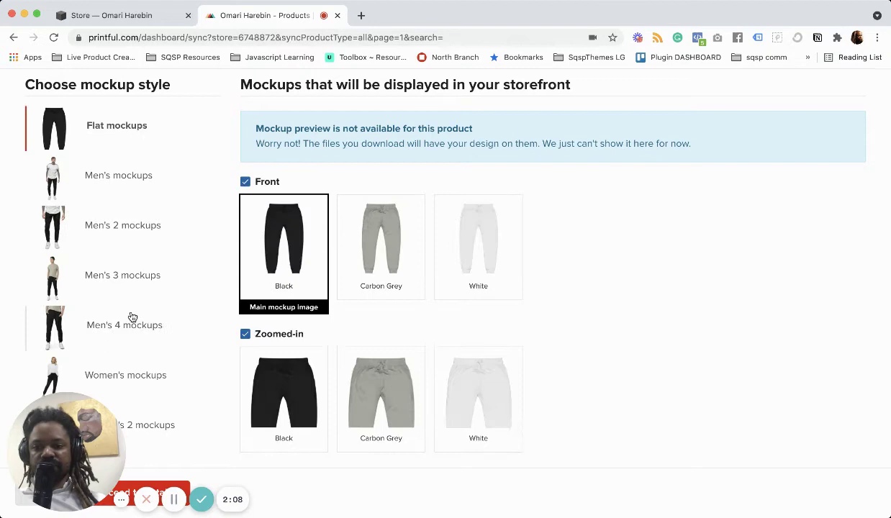
scroll(131, 315, down, 5)
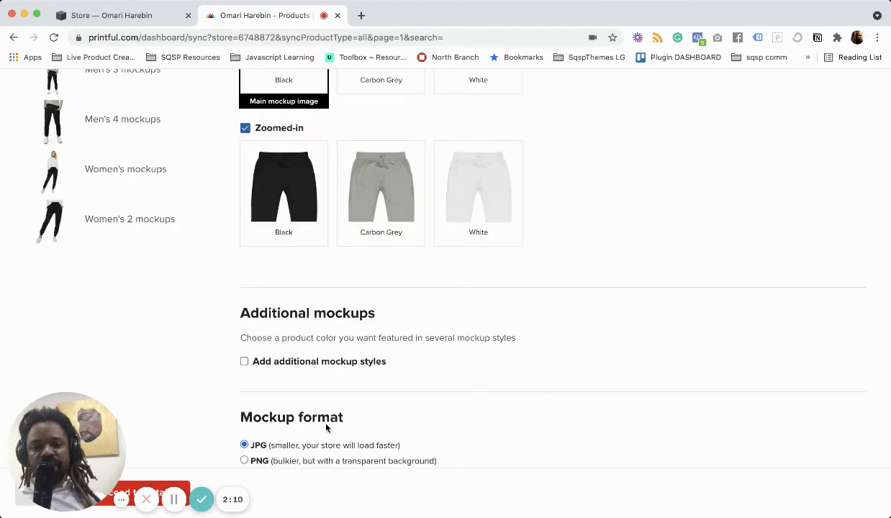
click(170, 489)
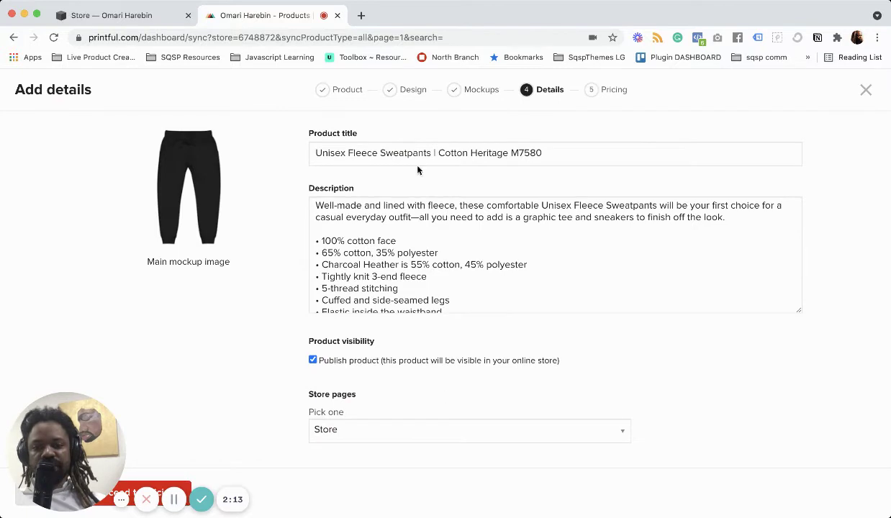
Retitle the product 'Gold Lion of Judah Emblem Sweatpants', removing '| Cotton Heritage M7580'
click(371, 154)
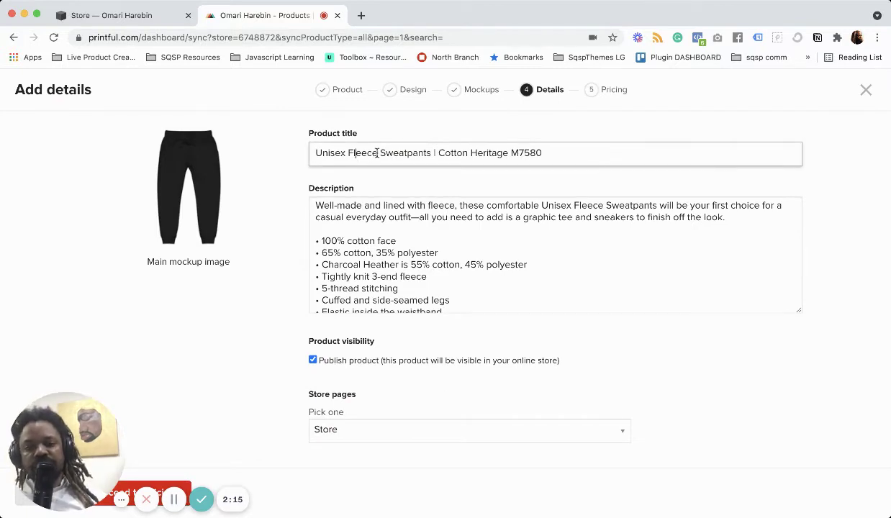
drag(377, 152, 251, 155)
text(Gold Lion)
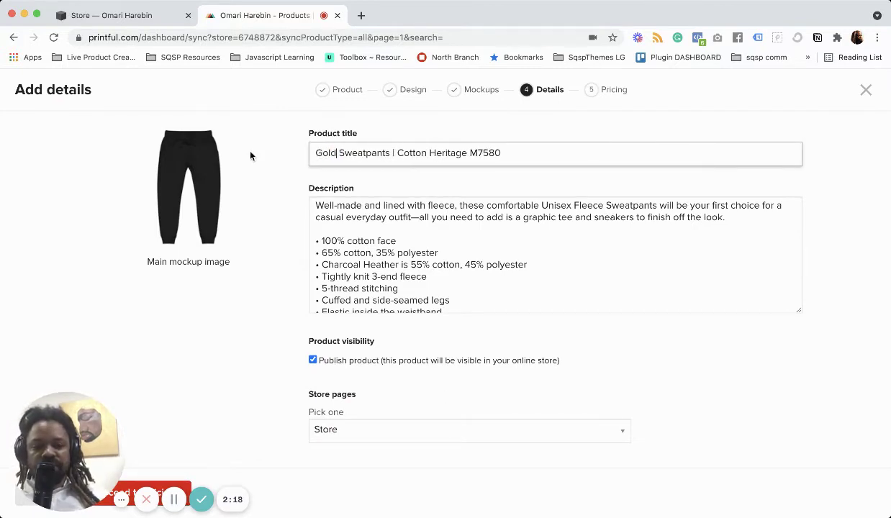
text( of )
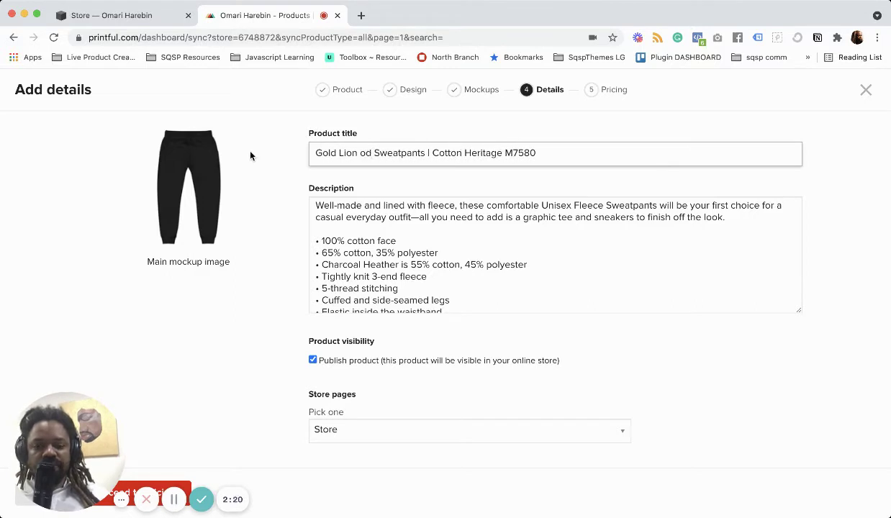
text(Judah )
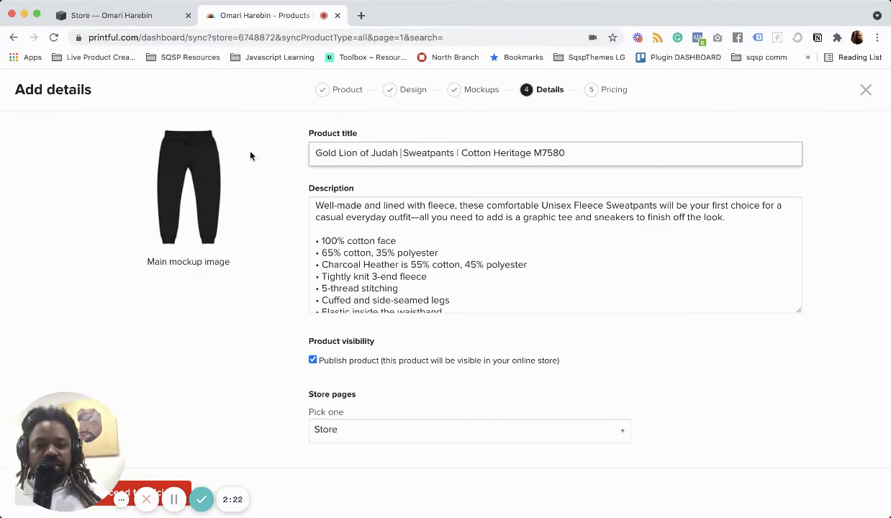
text(Emblem)
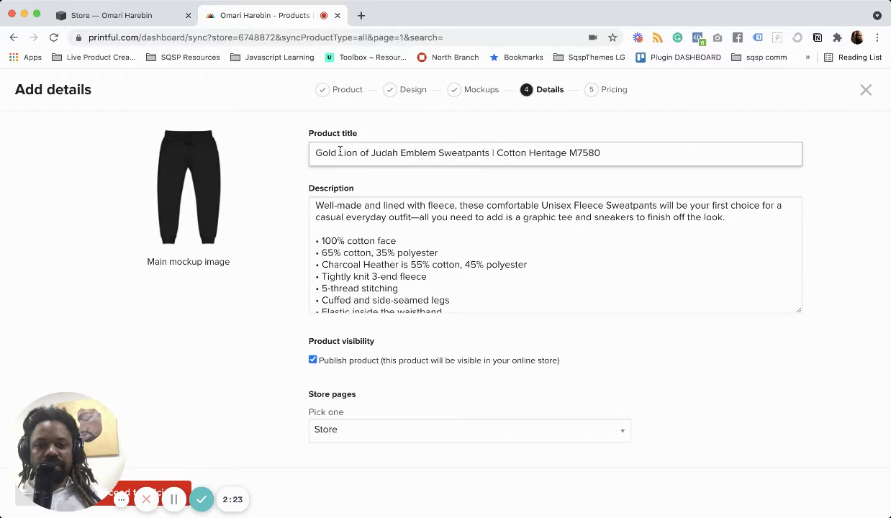
drag(494, 153, 761, 156)
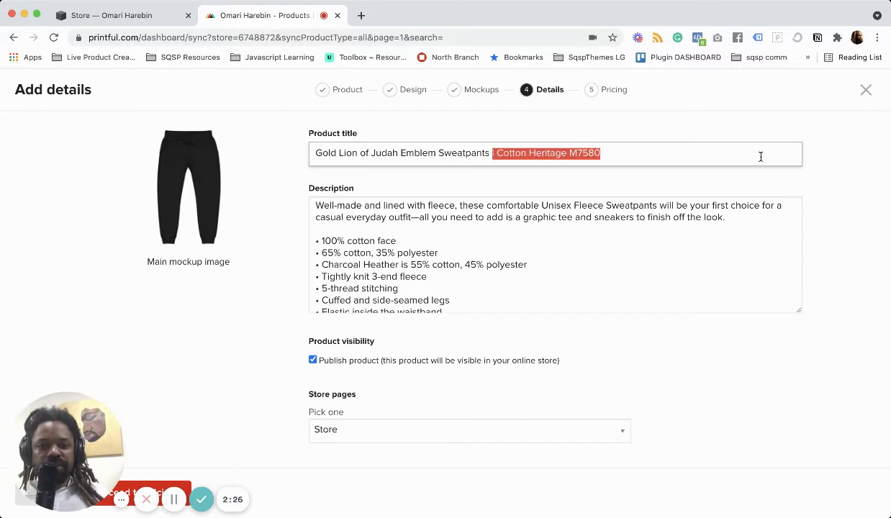
key(BackSpace)
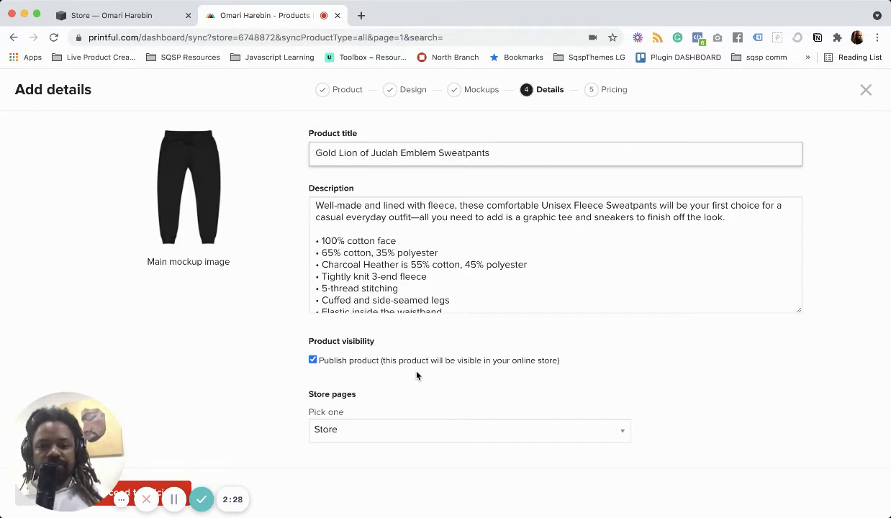
Keep the product assigned to the Store page in the store pages list
click(339, 430)
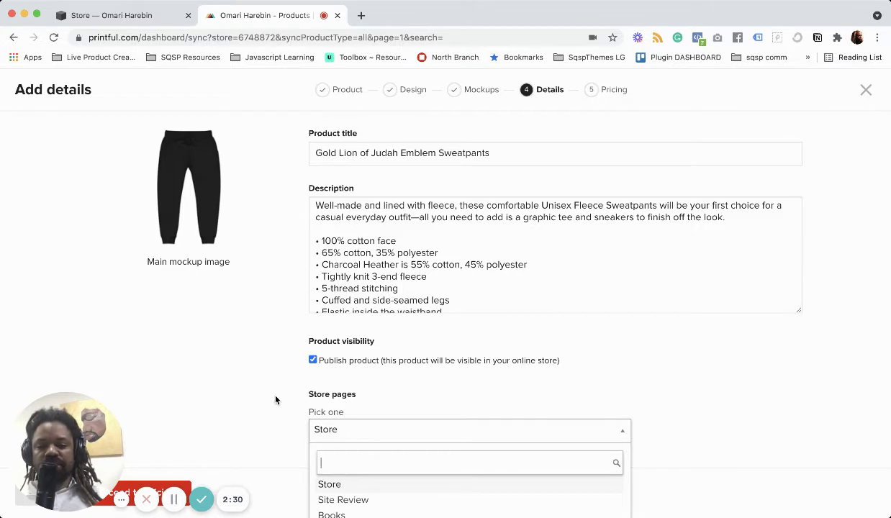
scroll(372, 461, down, 1)
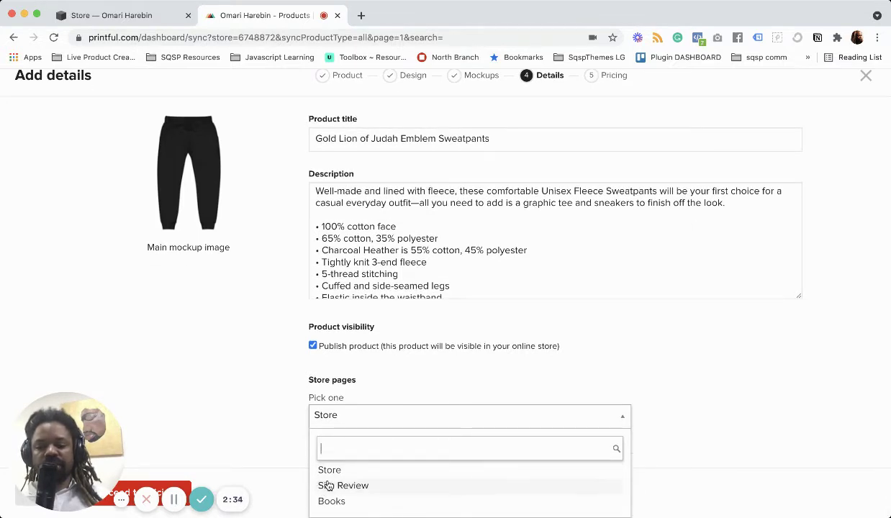
click(288, 438)
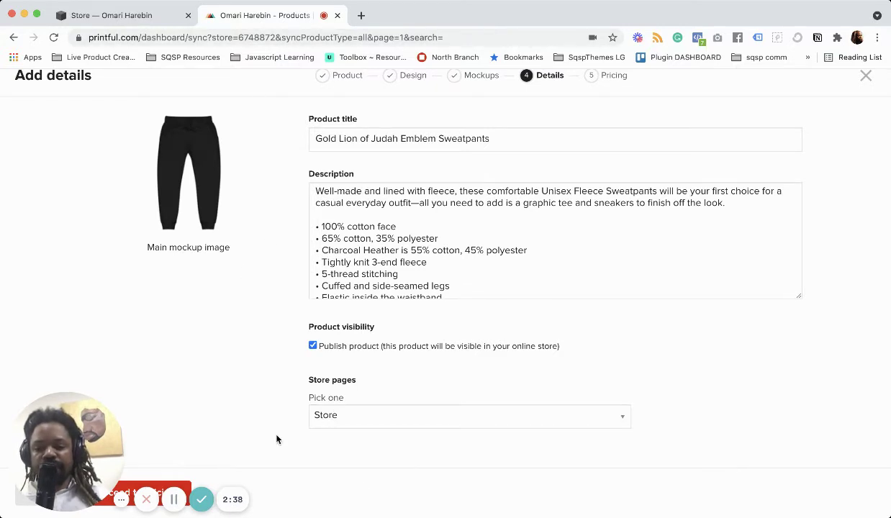
Submit the sweatpants to the Squarespace store at $40 per size
click(183, 485)
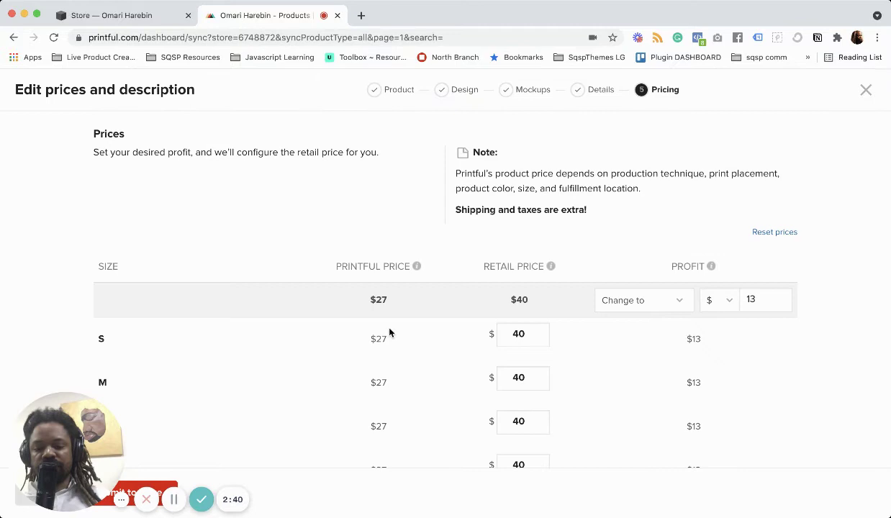
scroll(389, 332, down, 1)
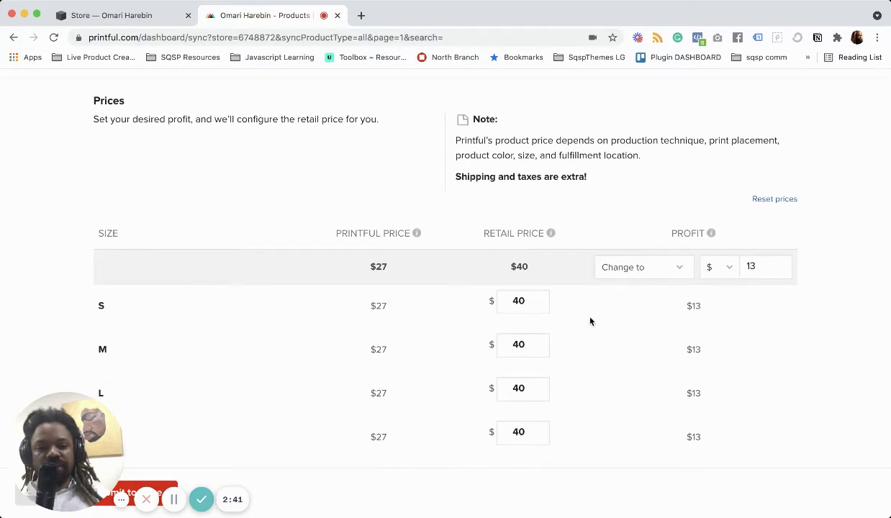
click(154, 486)
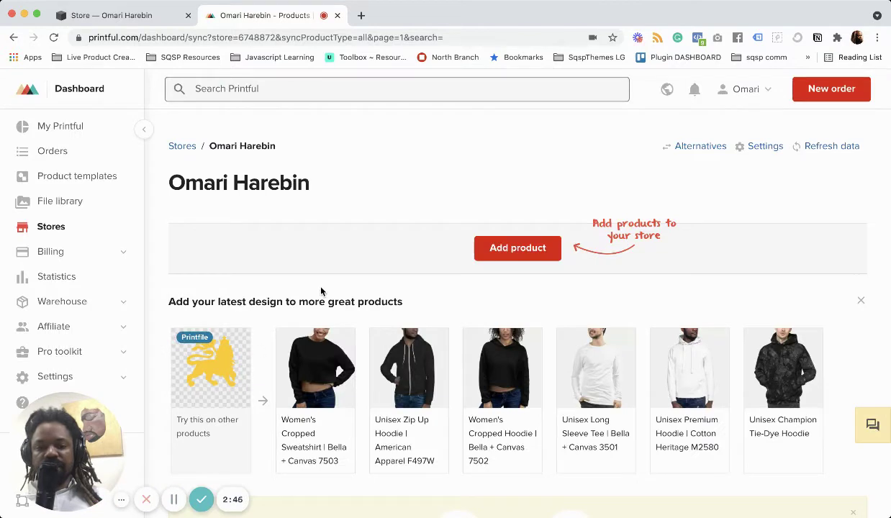
scroll(360, 281, down, 2)
scroll(400, 266, down, 6)
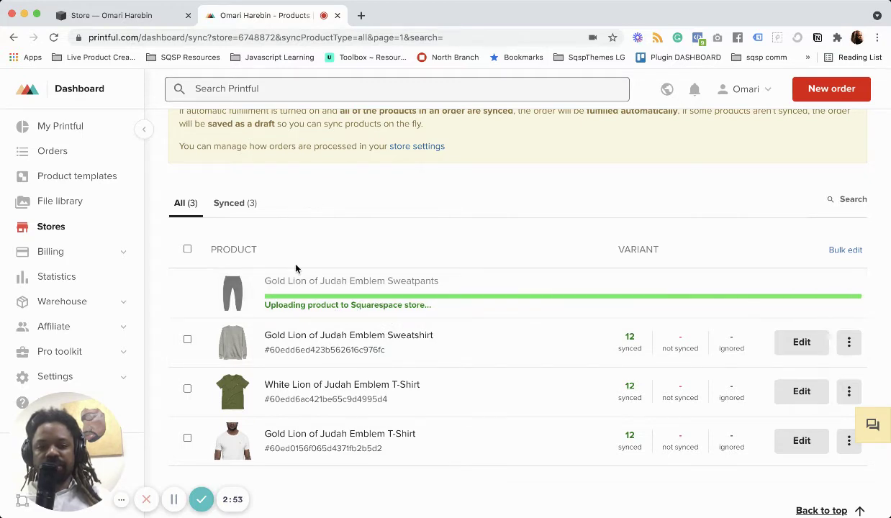
Reload the Squarespace Store page so the black $40 sweatpants appear
click(106, 15)
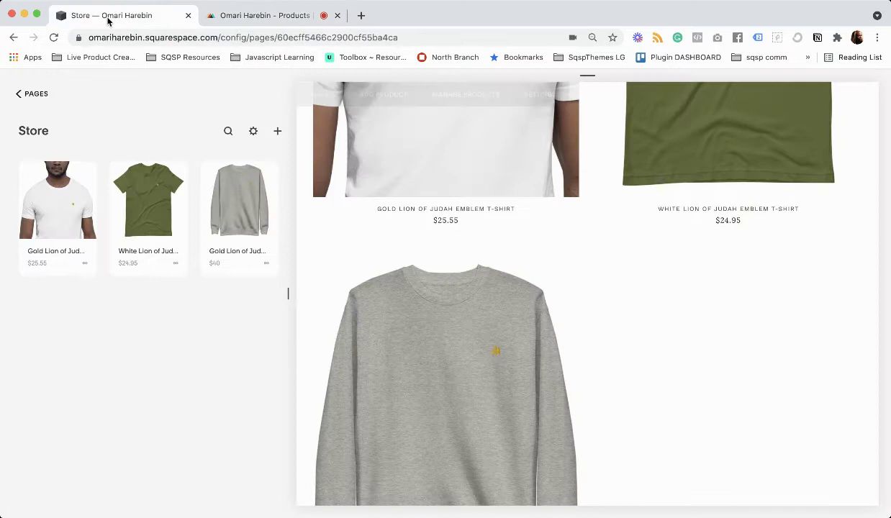
click(255, 37)
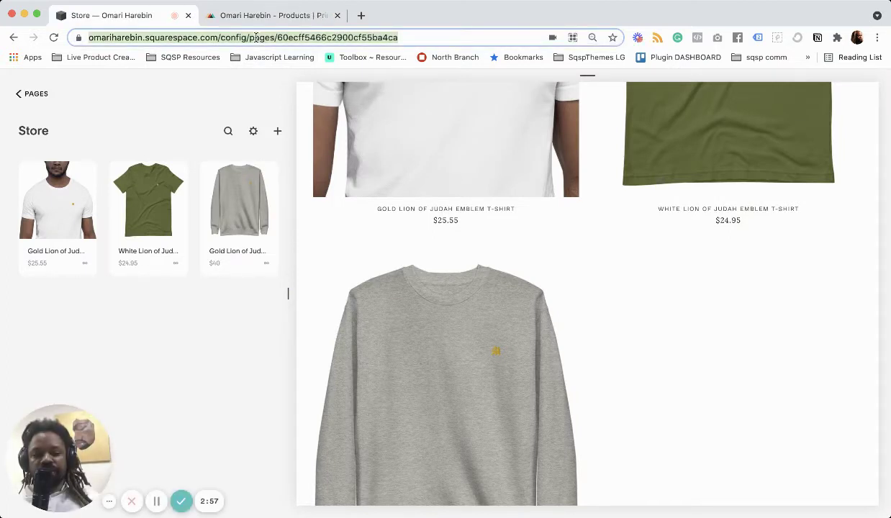
key(Return)
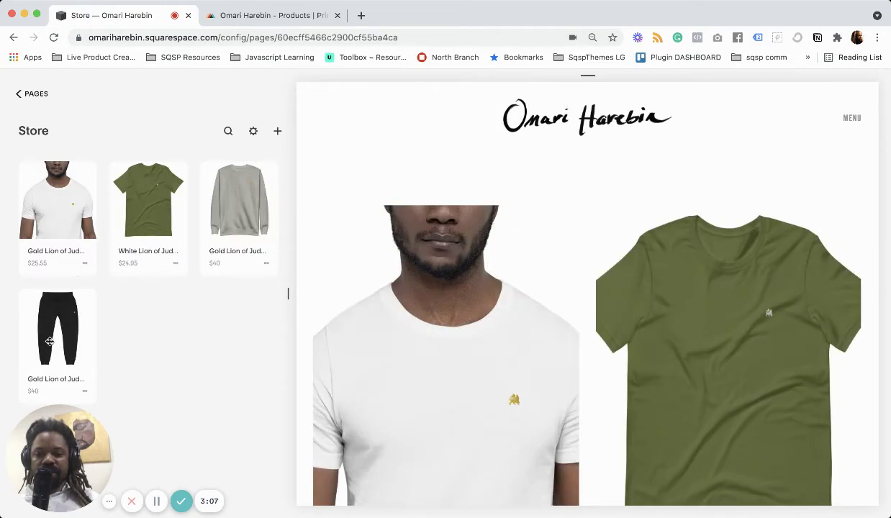
Review the sweatpants' six mockup images and 12 $40 variants, then save the product
click(49, 341)
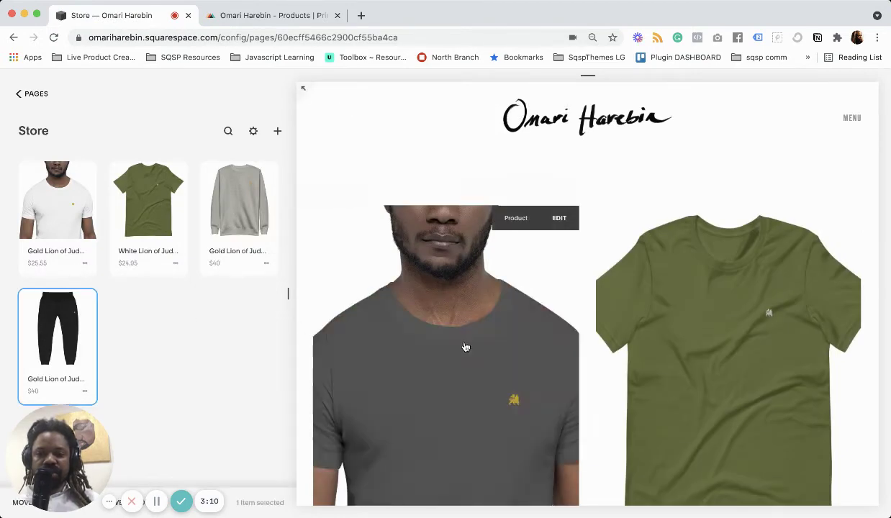
scroll(464, 348, down, 10)
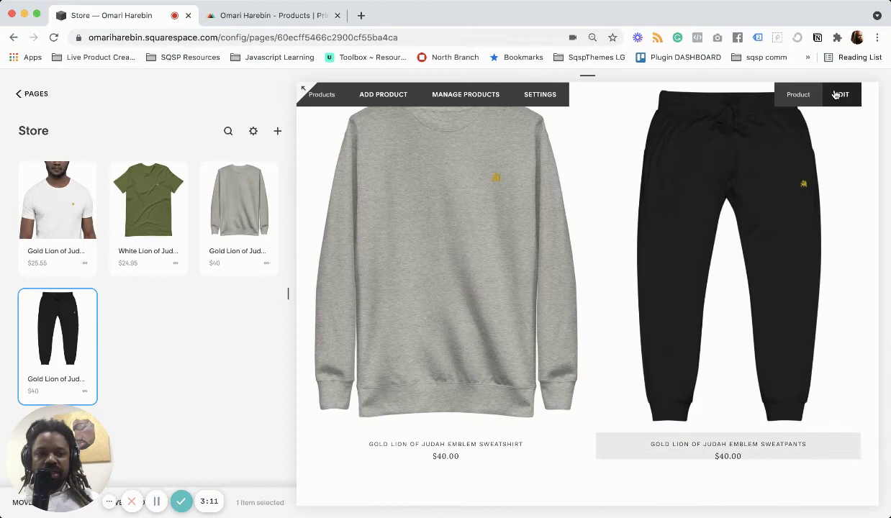
click(842, 96)
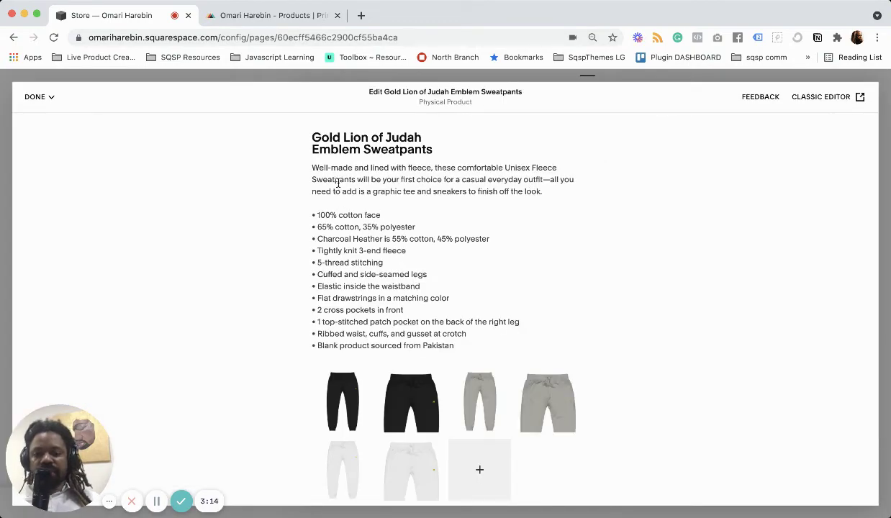
scroll(377, 208, down, 5)
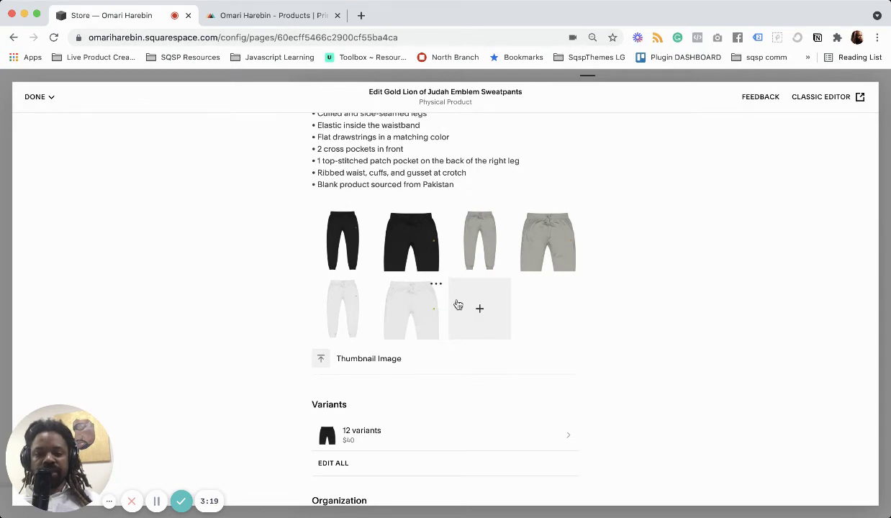
click(36, 97)
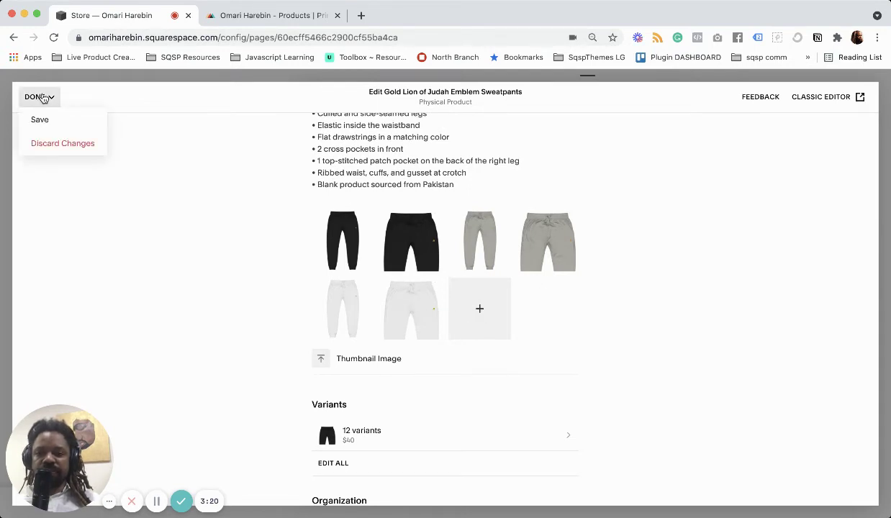
click(38, 120)
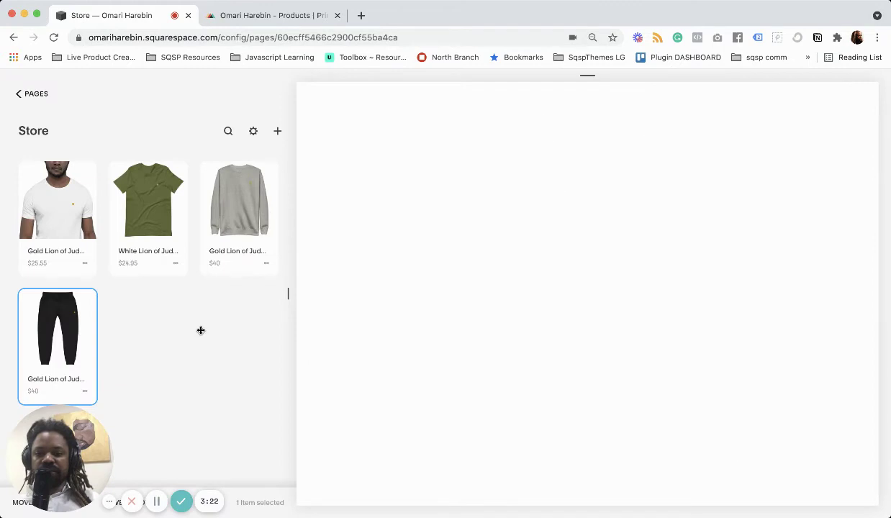
Open the Gold Lion of Judah Emblem Sweatpants product page ($40) from the store preview
scroll(708, 339, down, 3)
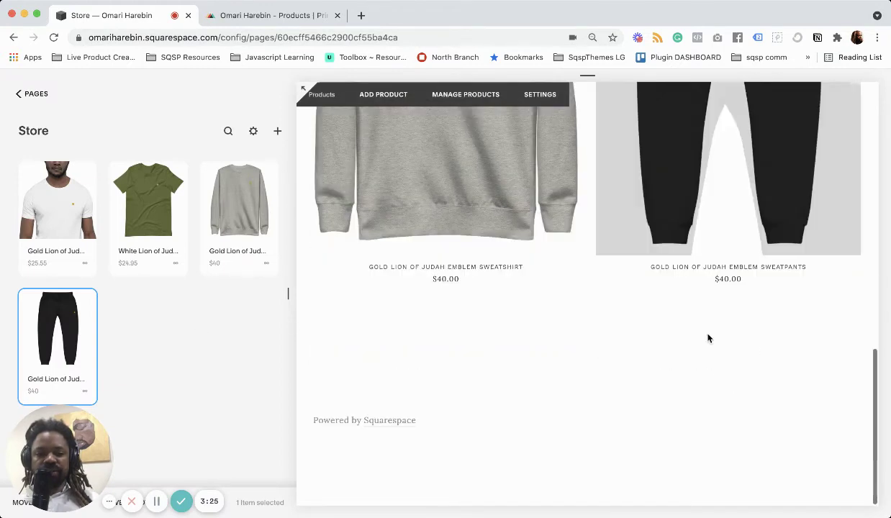
click(767, 146)
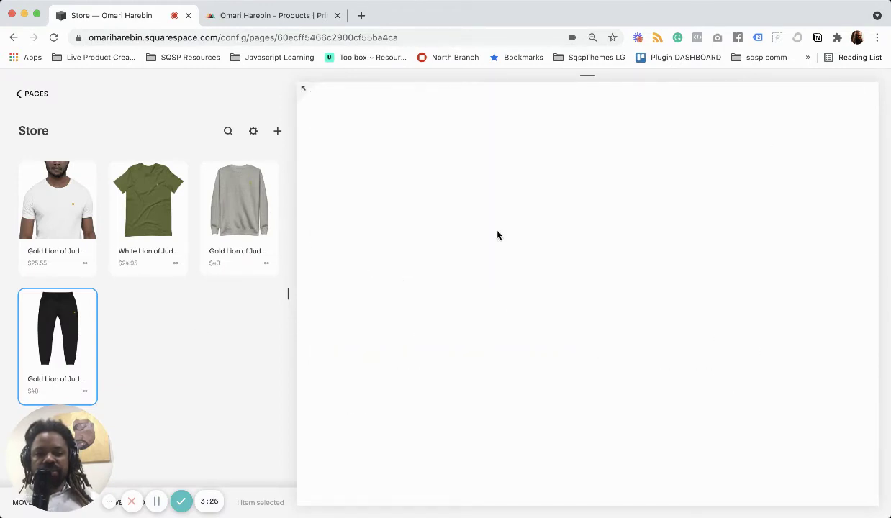
scroll(426, 344, down, 4)
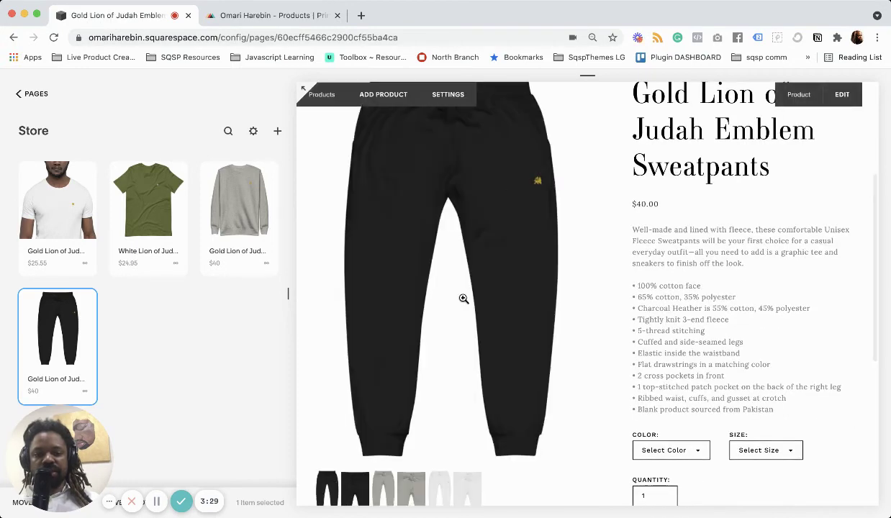
scroll(463, 299, down, 1)
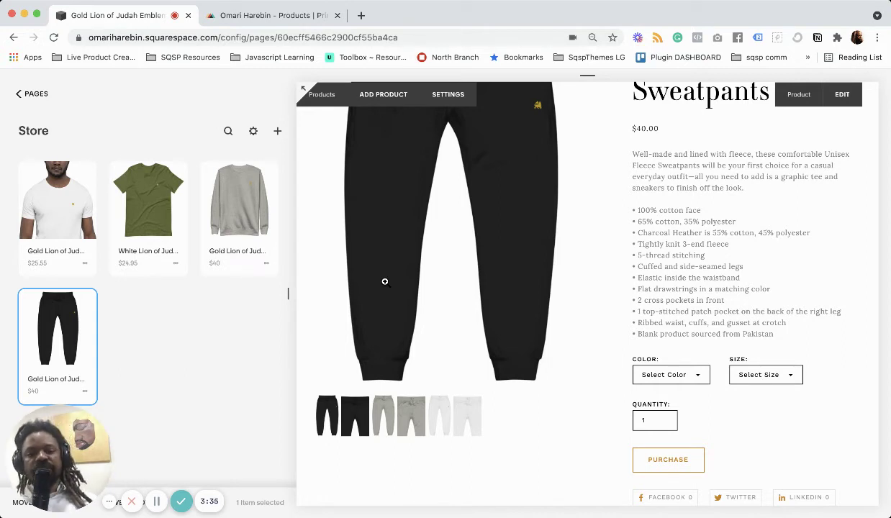
scroll(729, 392, down, 1)
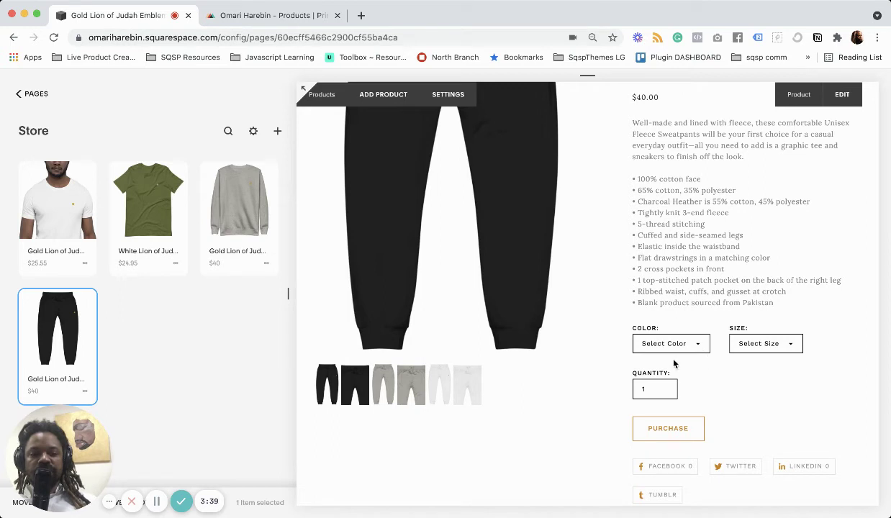
Set the sweatpants Color option to Black and review the product page
click(650, 344)
click(659, 343)
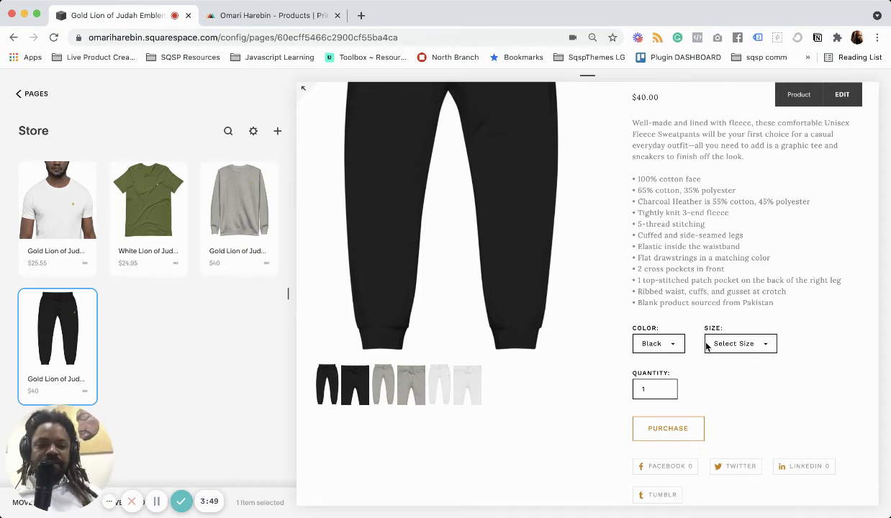
scroll(793, 378, down, 5)
scroll(625, 324, up, 6)
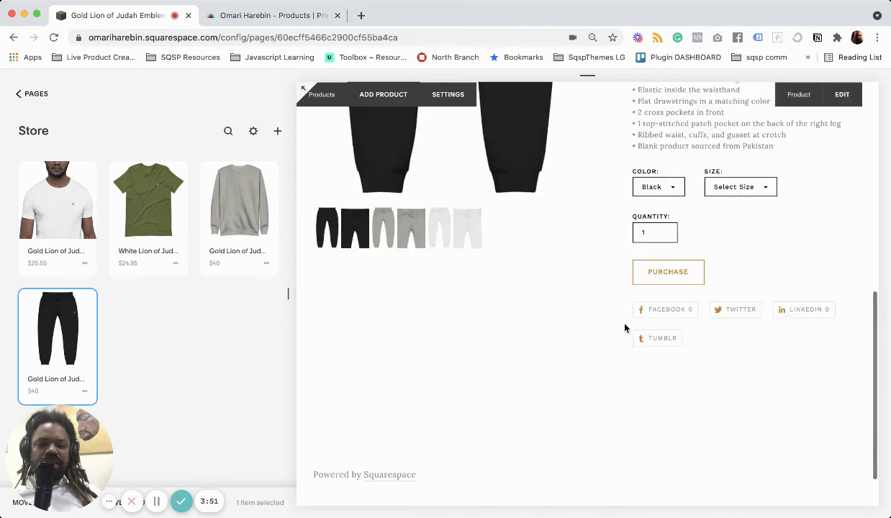
scroll(699, 281, up, 2)
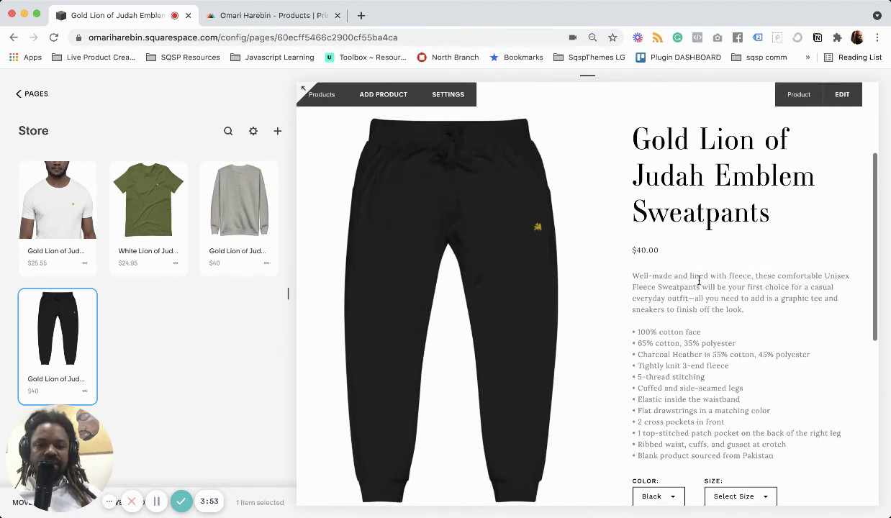
scroll(685, 275, up, 3)
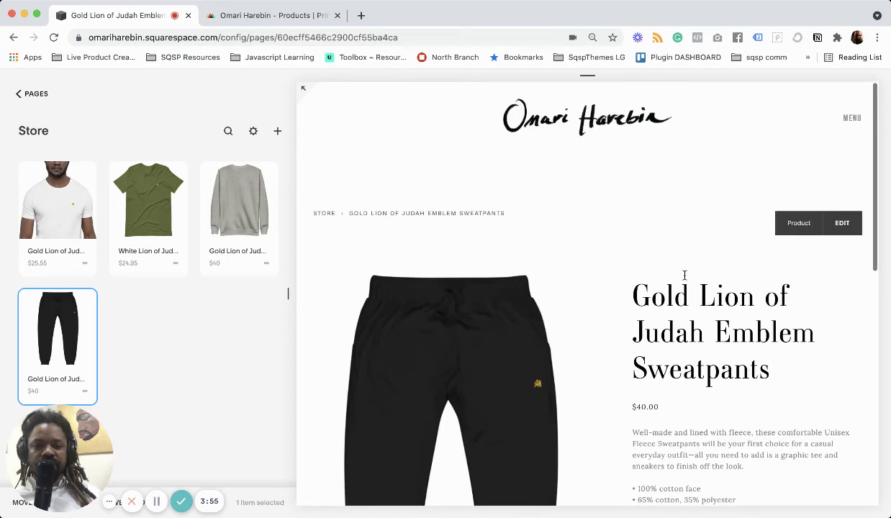
scroll(663, 405, down, 3)
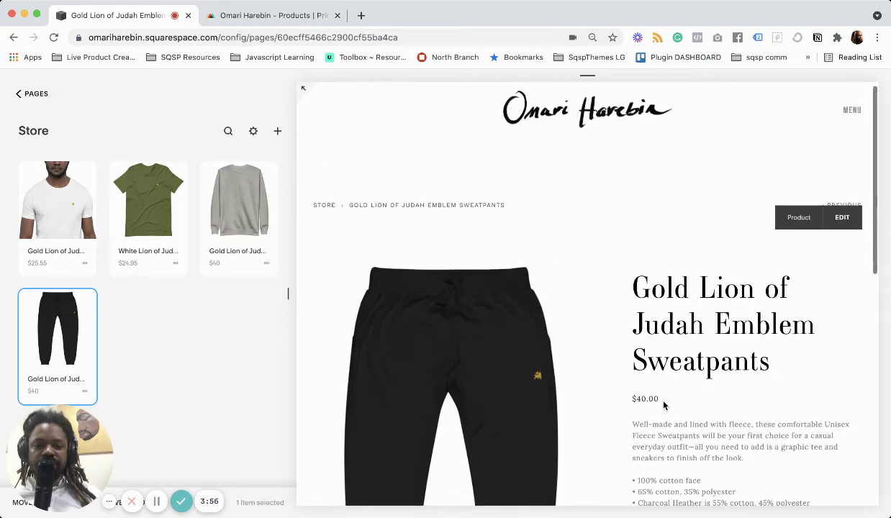
Return to Printful's store product list showing four products with 12 variants synced each
click(275, 17)
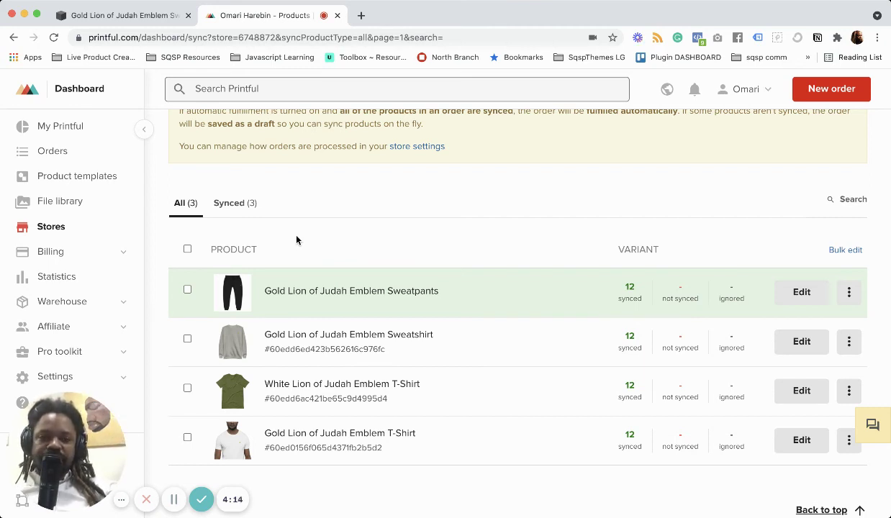
scroll(90, 288, down, 2)
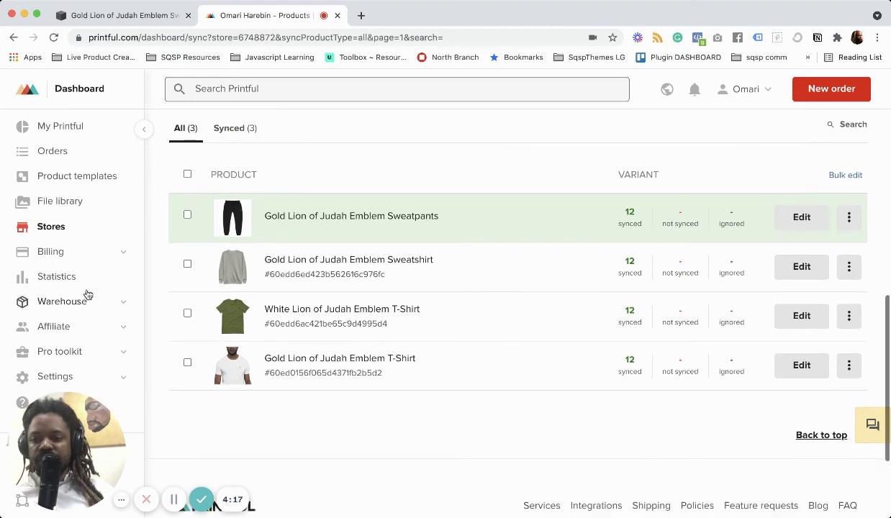
Go to Printful's Settings: My Account page with the personal information fields
scroll(88, 323, down, 3)
click(121, 382)
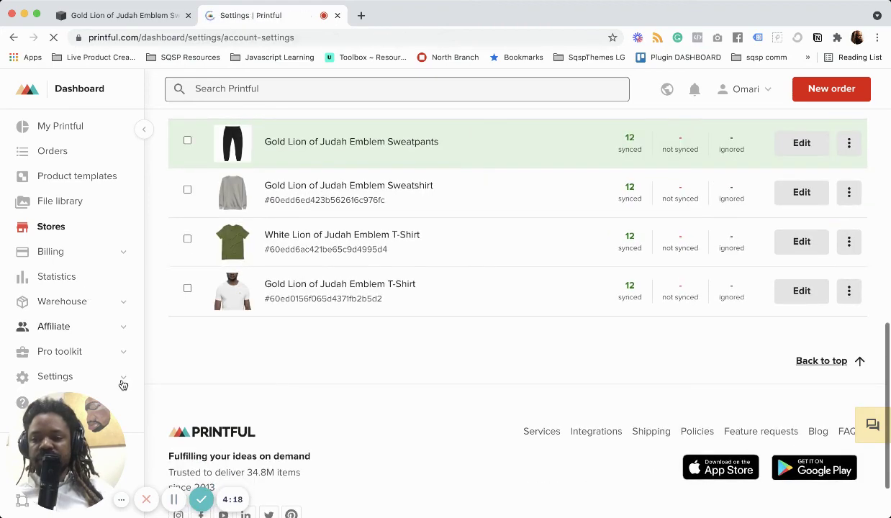
scroll(84, 384, down, 4)
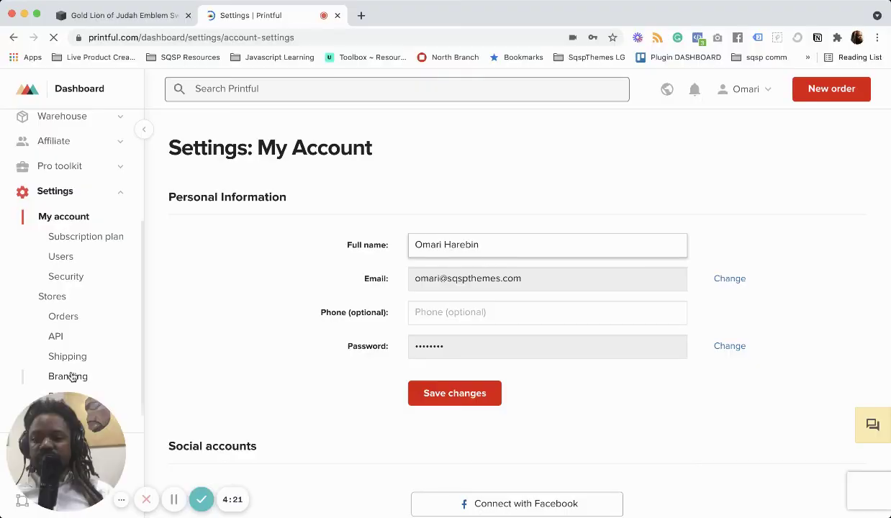
scroll(71, 374, down, 2)
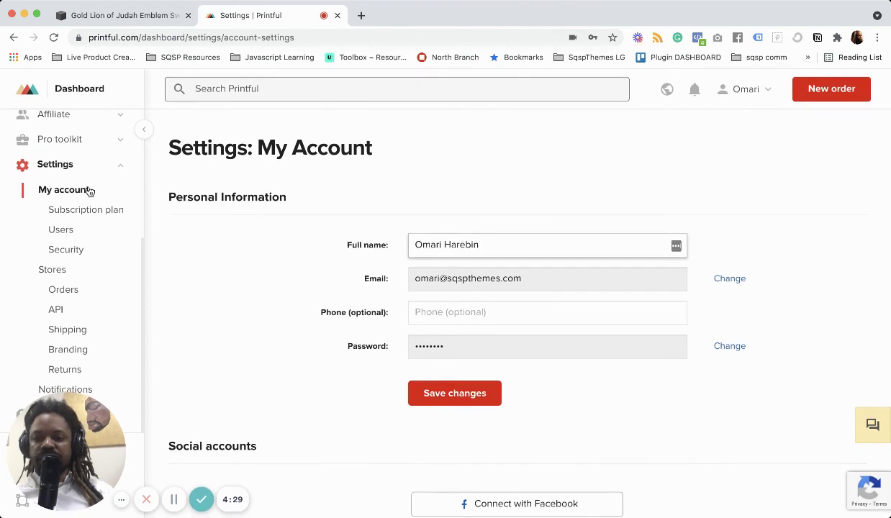
scroll(88, 189, up, 5)
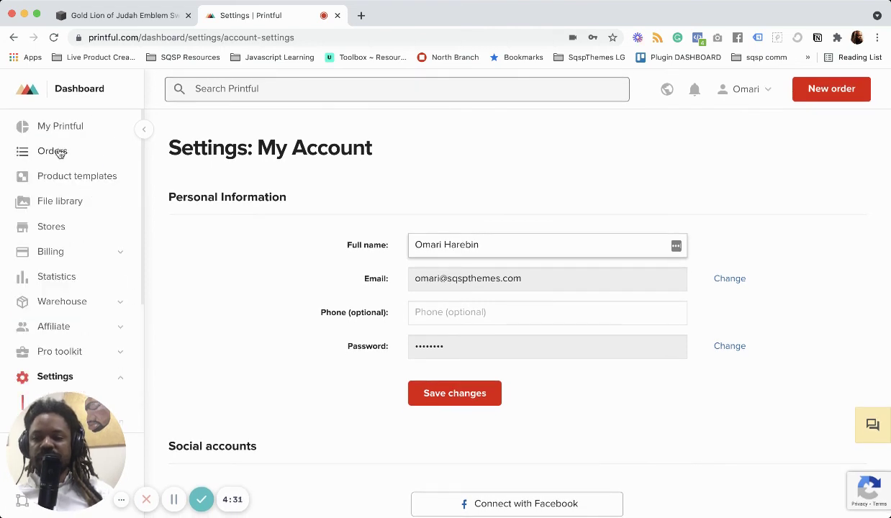